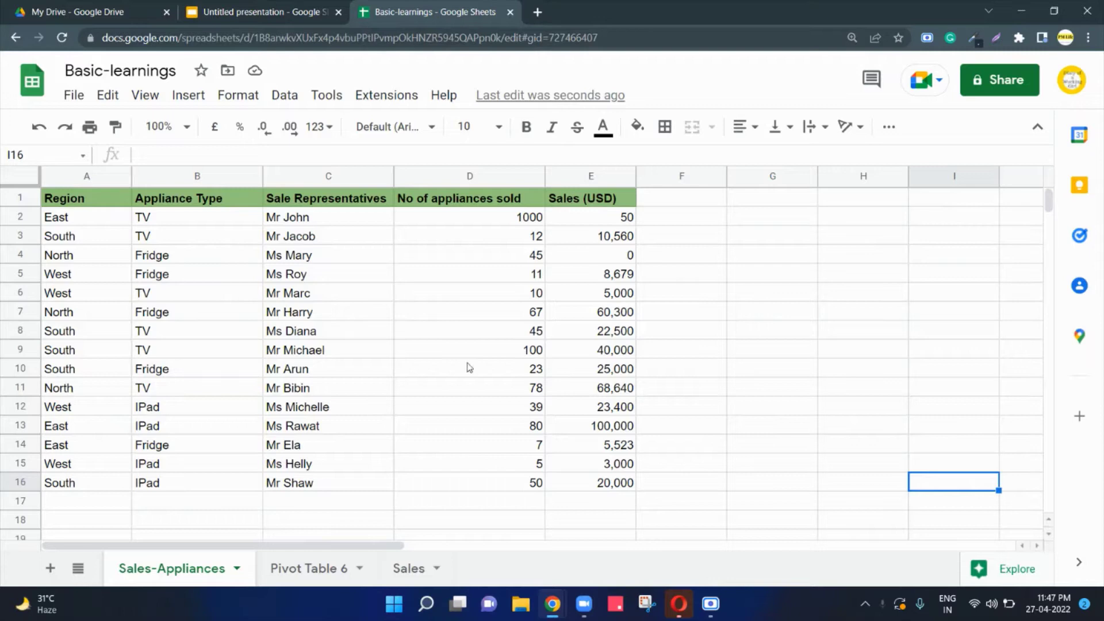
- On the Pivot Table 6 sheet, select the entire Appliance Type pivot table, A1:B5
{"action": "left_click", "coordinate": [340, 568]}
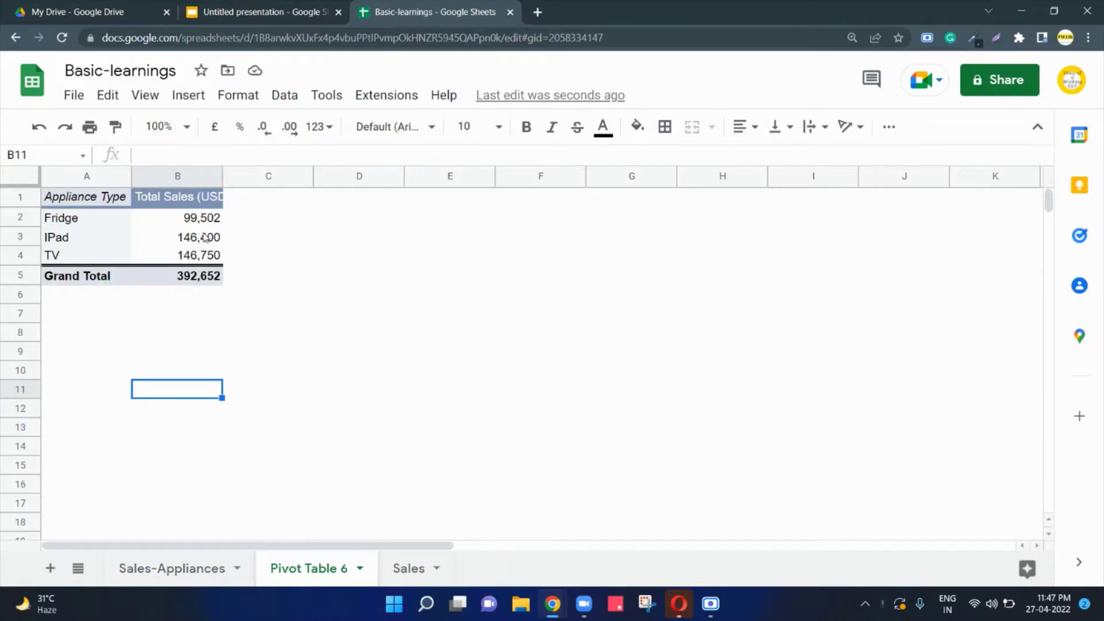
{"action": "left_click", "coordinate": [152, 245]}
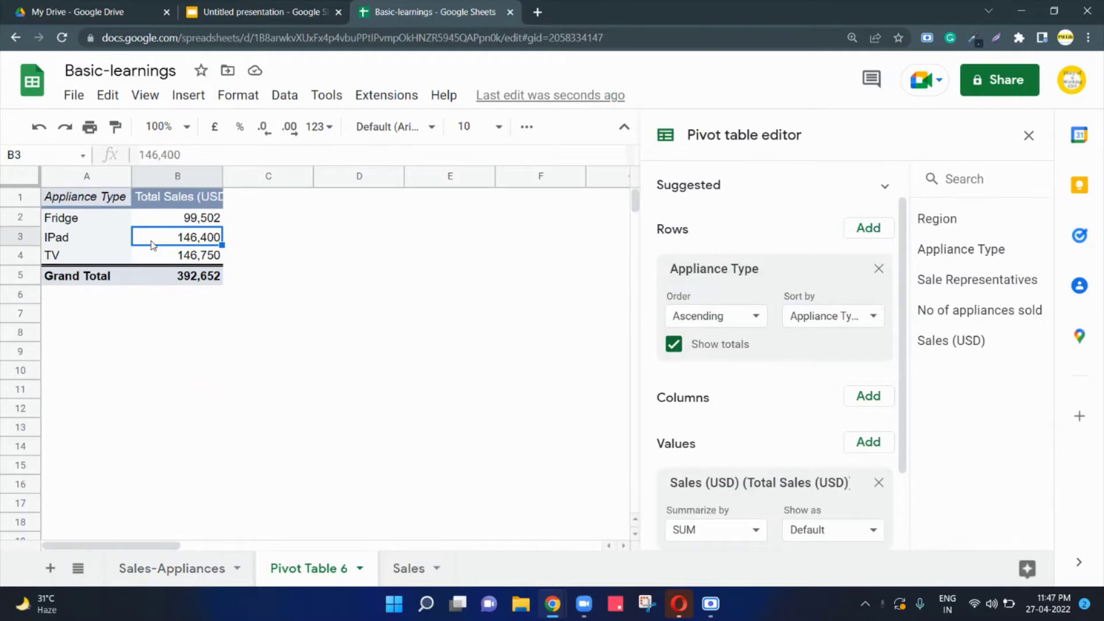
{"action": "key", "text": "ctrl+a"}
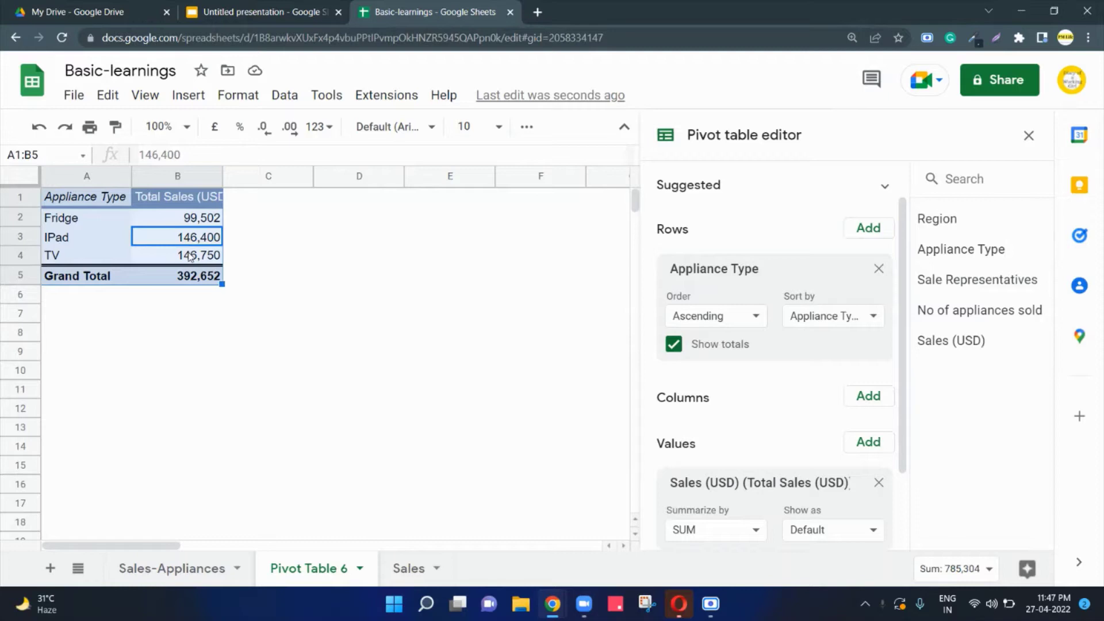
- Paste the pivot table onto slide 1, linked to the spreadsheet, and move it toward the centre
{"action": "left_click", "coordinate": [250, 11]}
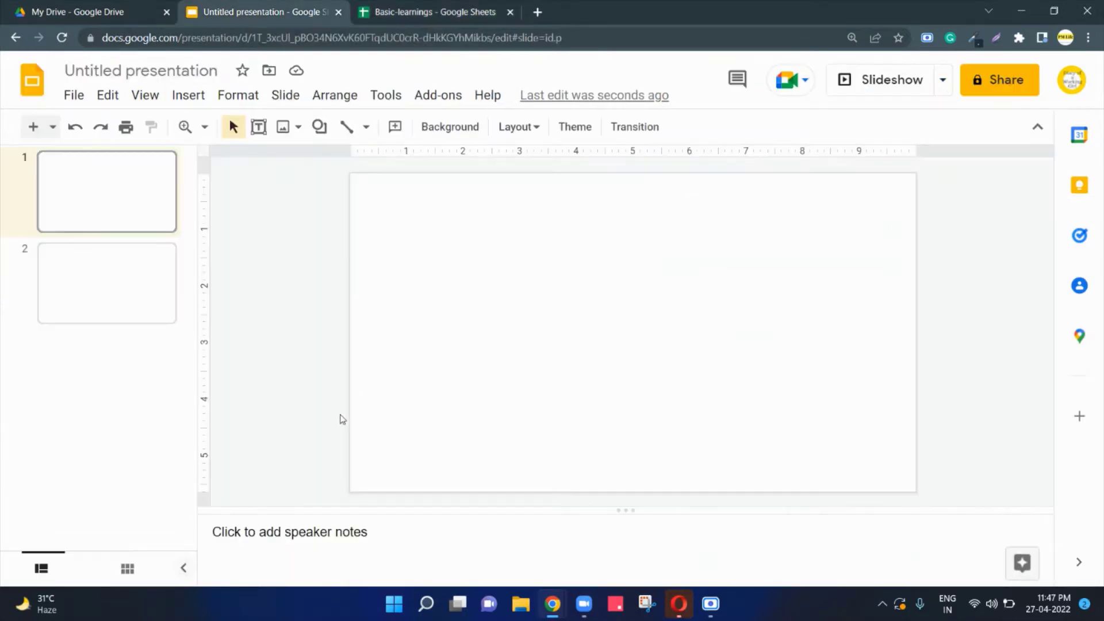
{"action": "key", "text": "ctrl+v"}
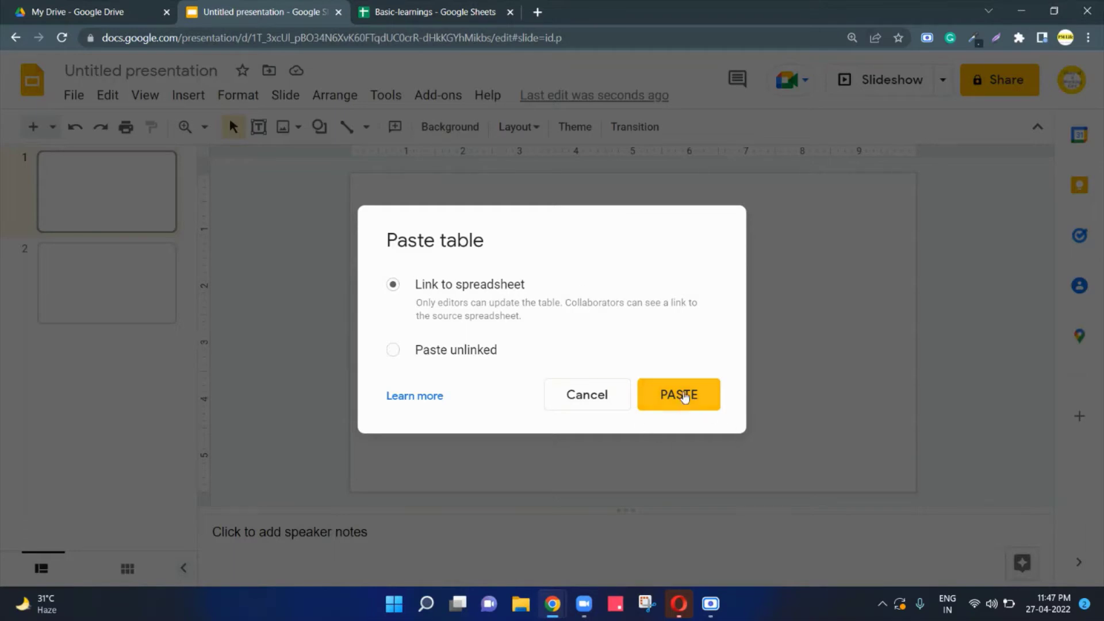
{"action": "left_click", "coordinate": [679, 394]}
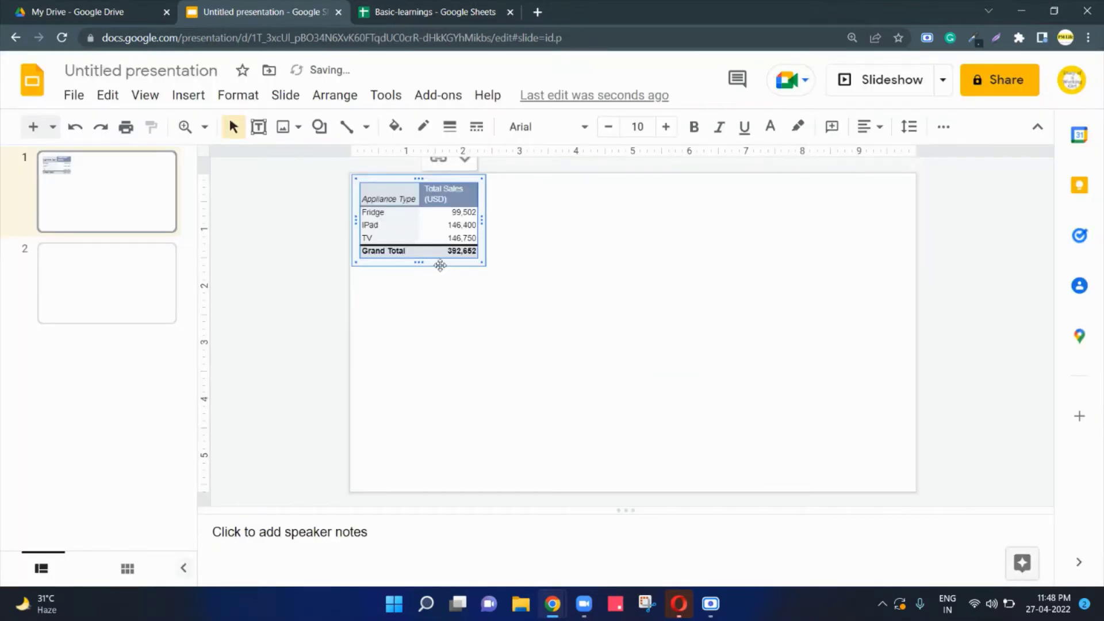
{"action": "left_click_drag", "start_coordinate": [440, 265], "coordinate": [747, 409]}
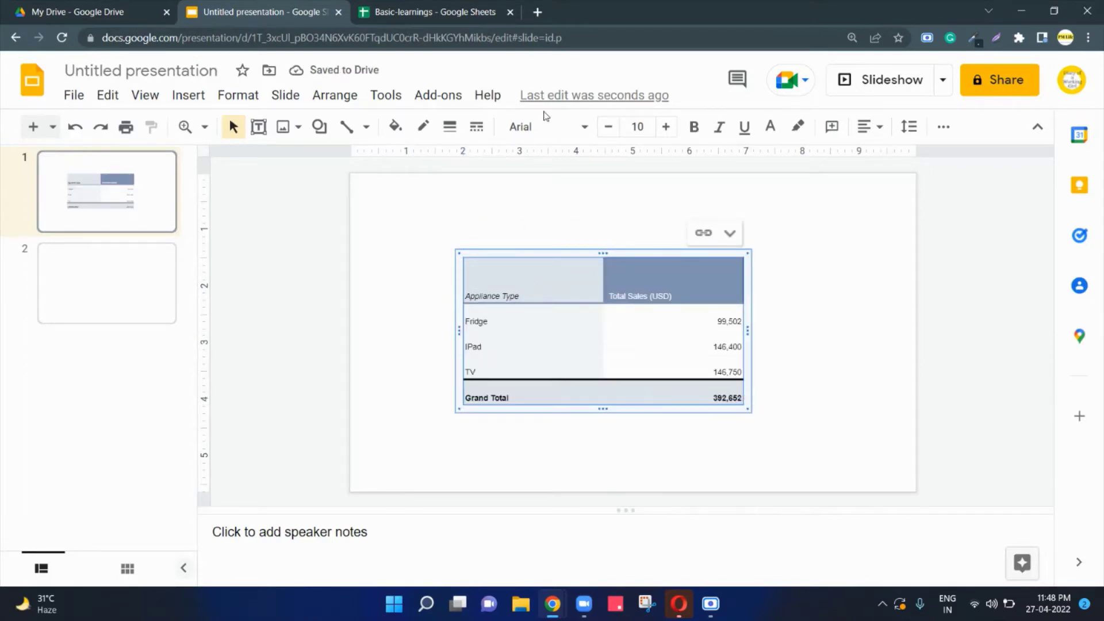
- Set the table text to Comic Sans MS and enlarge it to size 14
{"action": "left_click", "coordinate": [578, 128]}
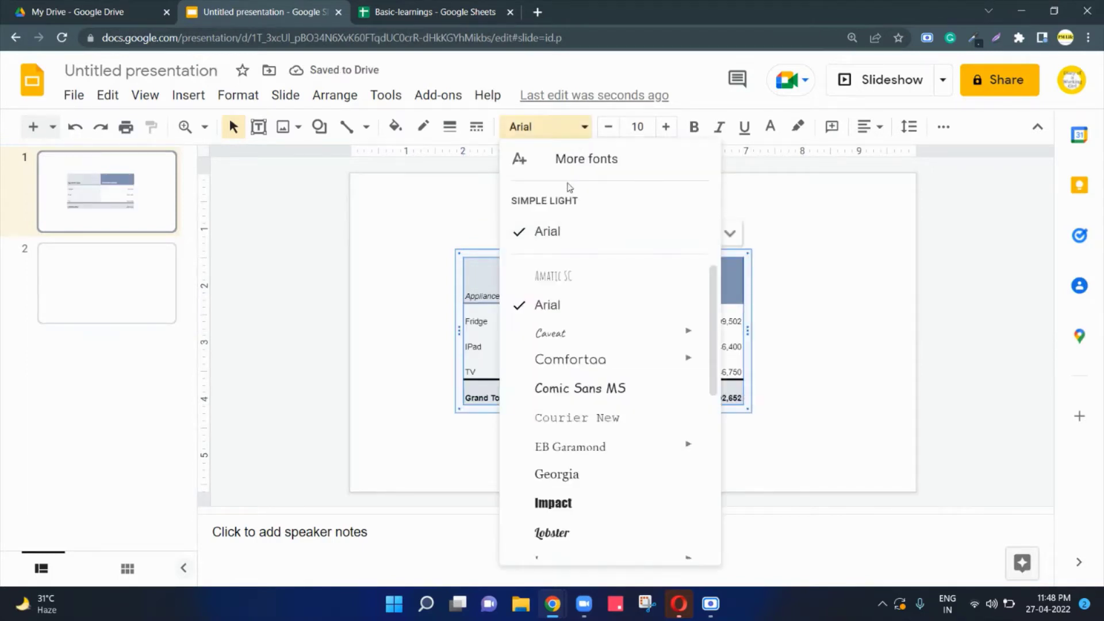
{"action": "left_click", "coordinate": [571, 396]}
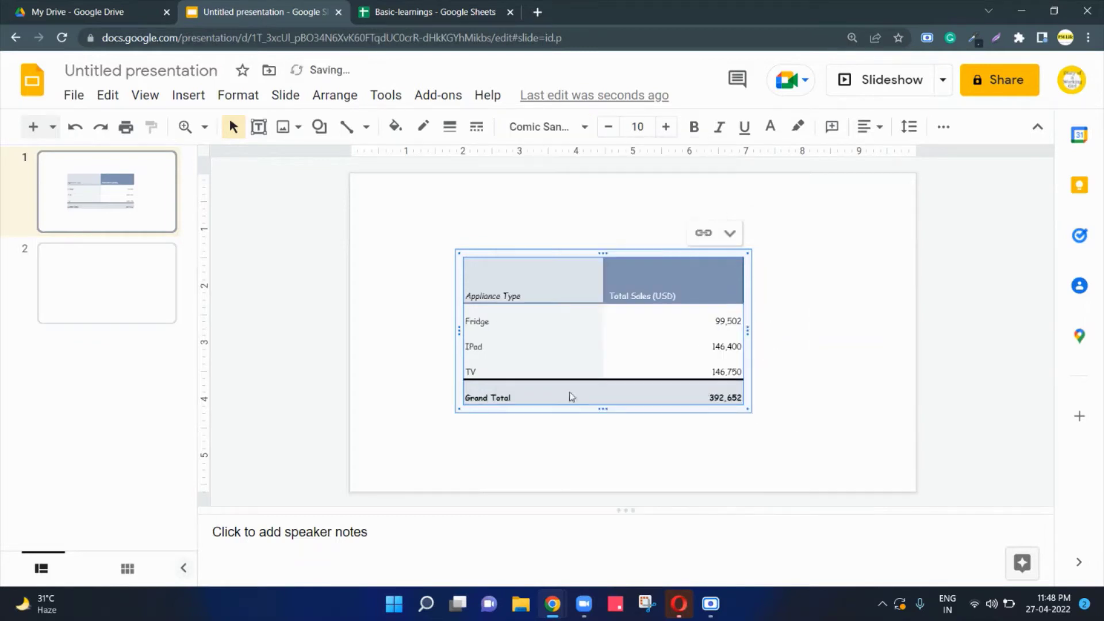
{"action": "left_click", "coordinate": [665, 126]}
{"action": "left_click", "coordinate": [665, 126]}
{"action": "left_click", "coordinate": [665, 127]}
{"action": "left_click", "coordinate": [666, 127]}
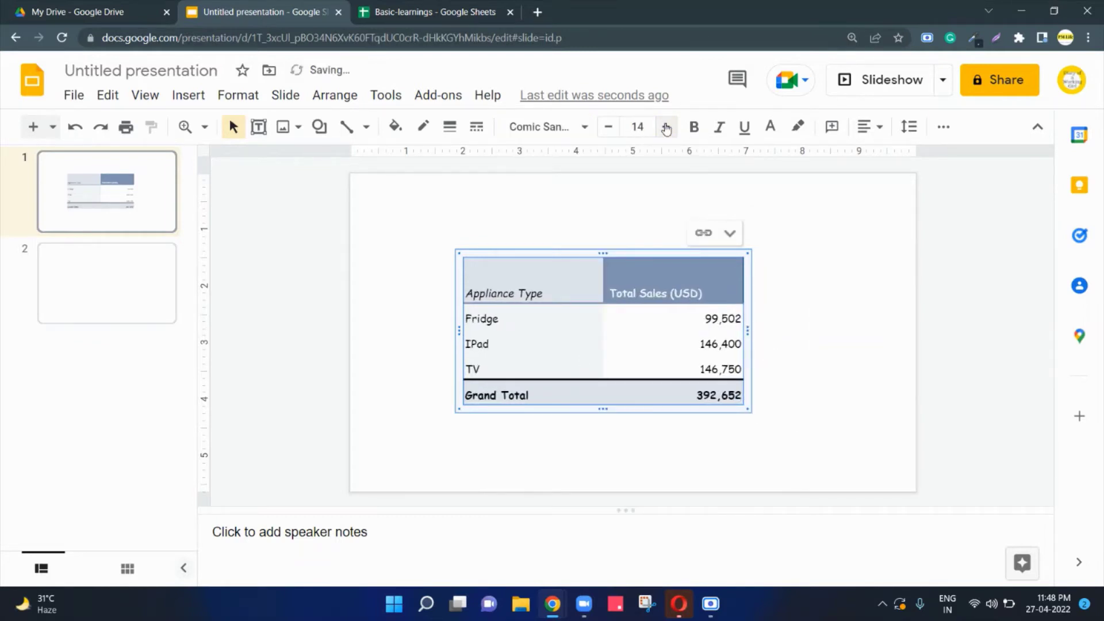
{"action": "left_click", "coordinate": [666, 127]}
{"action": "left_click", "coordinate": [860, 380]}
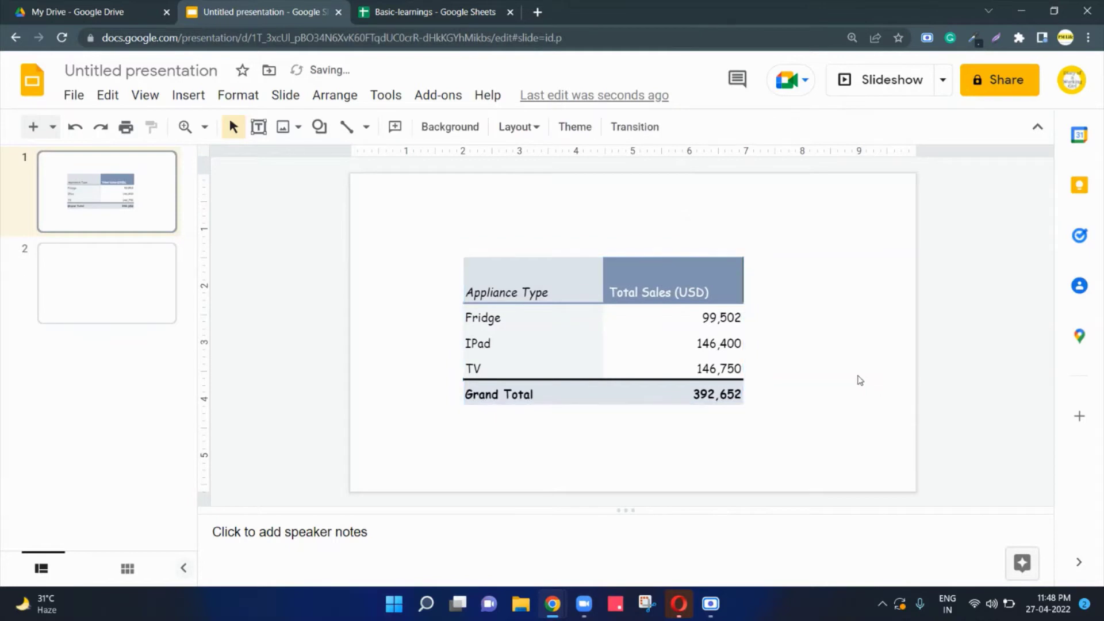
- On Sales-Appliances, enter 50,000 as East TV sales in E2, then view Pivot Table 6
{"action": "left_click", "coordinate": [412, 11]}
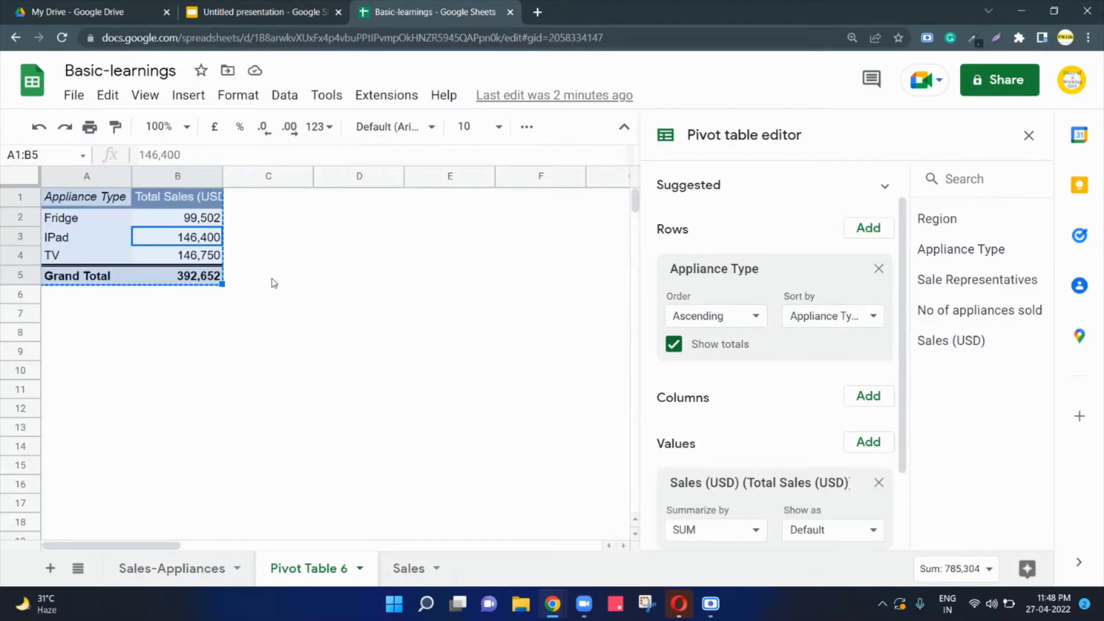
{"action": "left_click", "coordinate": [188, 569]}
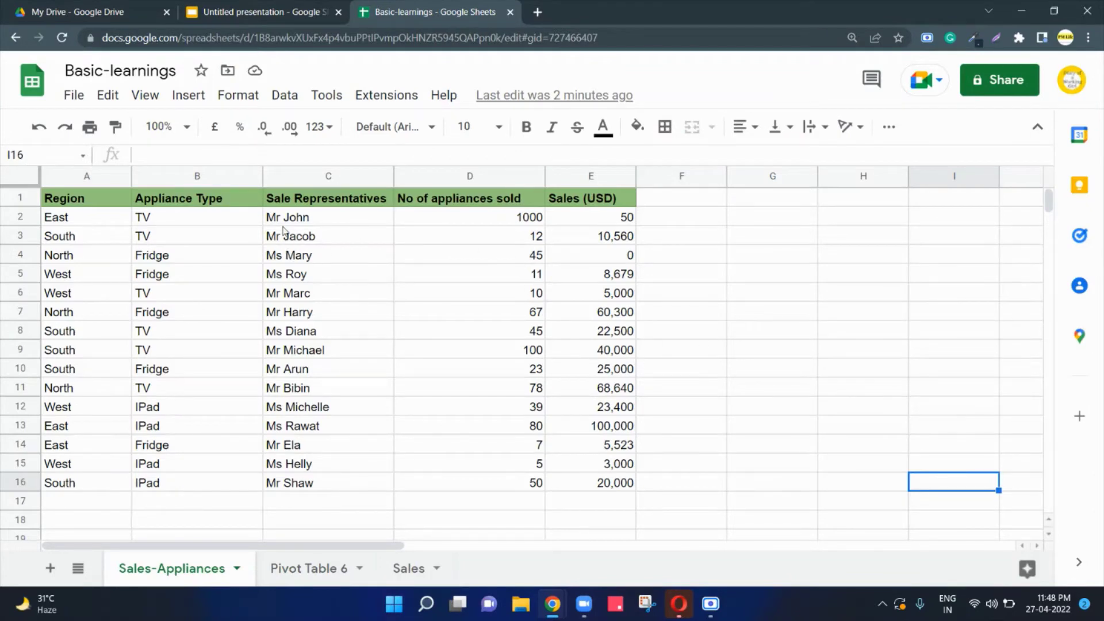
{"action": "left_click", "coordinate": [629, 220]}
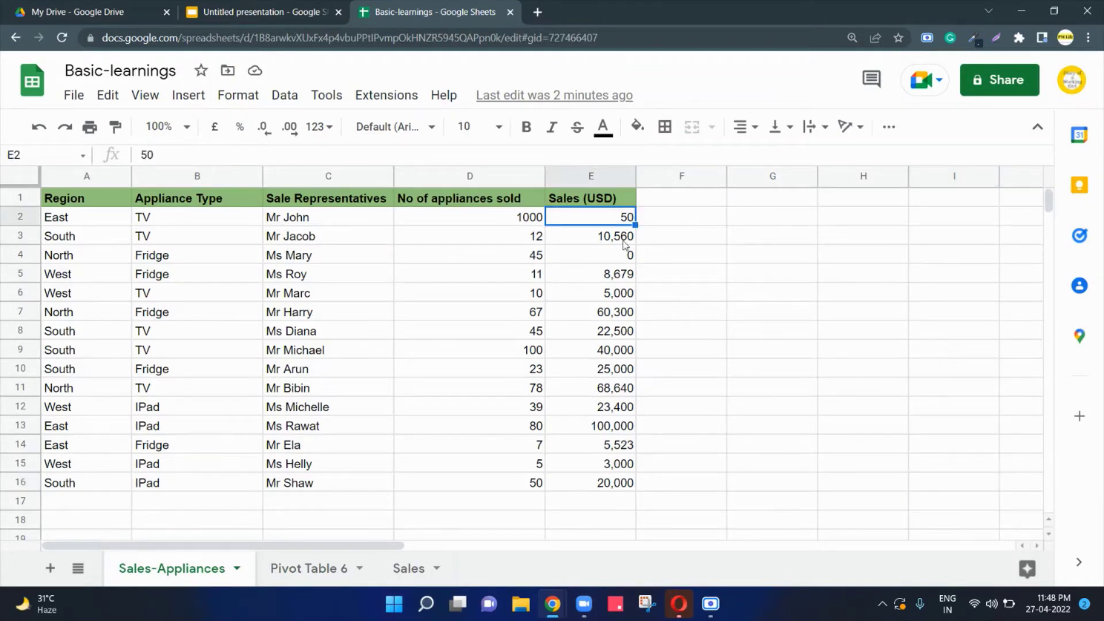
{"action": "type", "text": "50,000"}
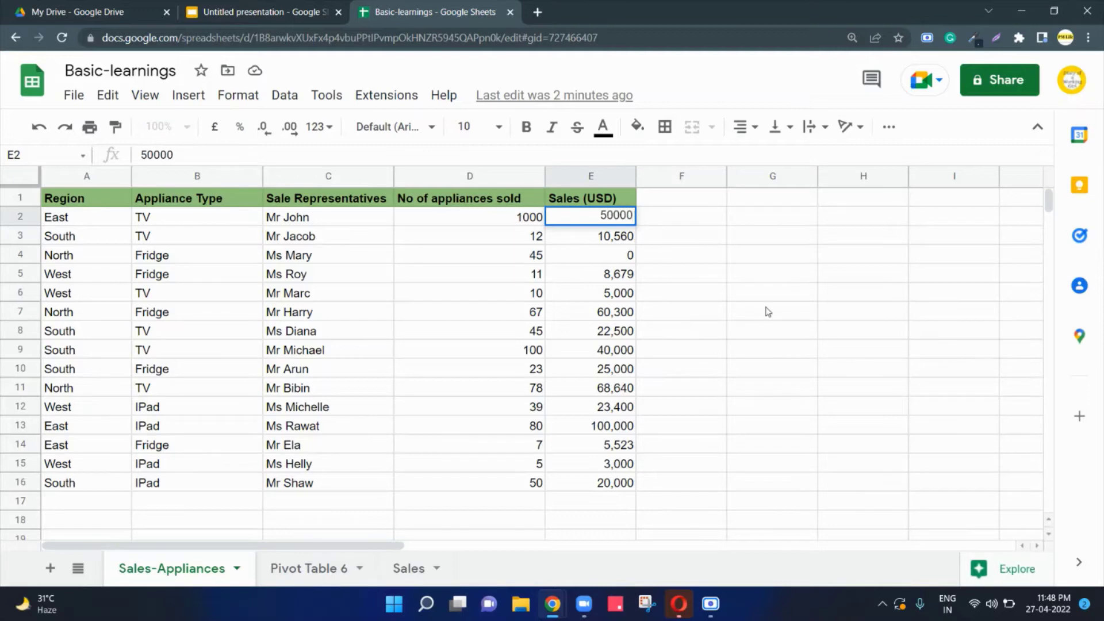
{"action": "left_click", "coordinate": [630, 313]}
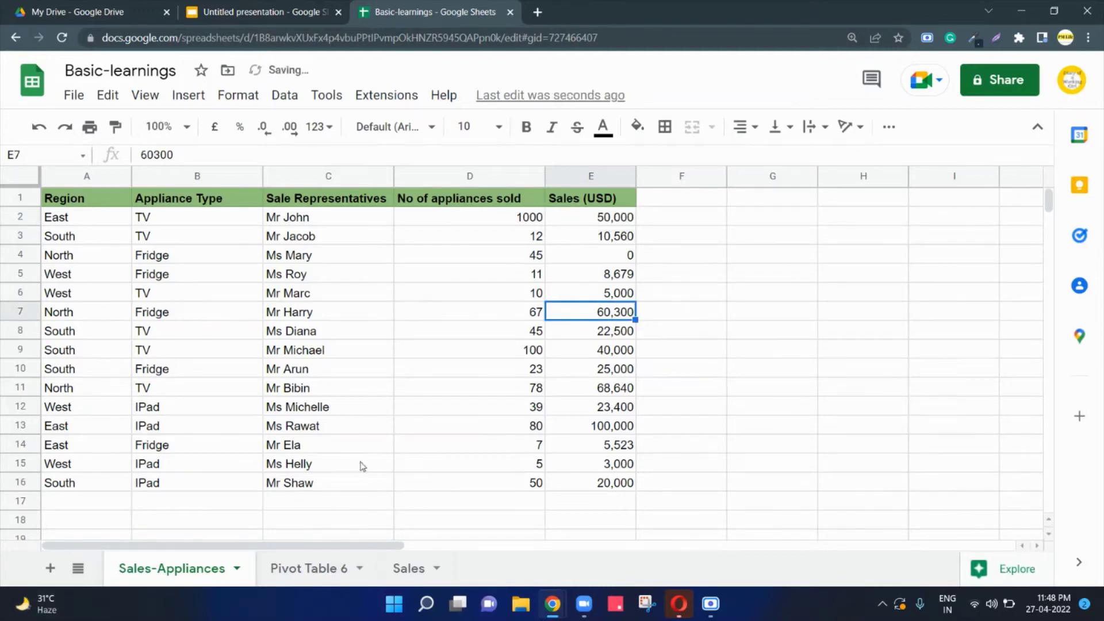
{"action": "left_click", "coordinate": [286, 566]}
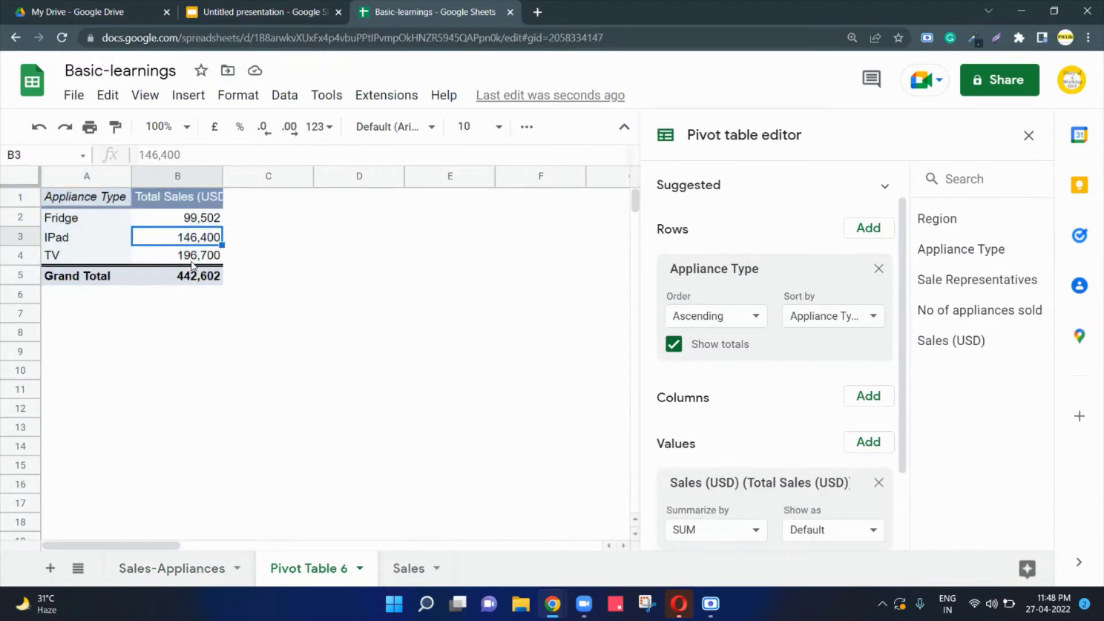
- Update the linked slide table to show TV 196,700 and Grand Total 442,602
{"action": "left_click", "coordinate": [264, 11]}
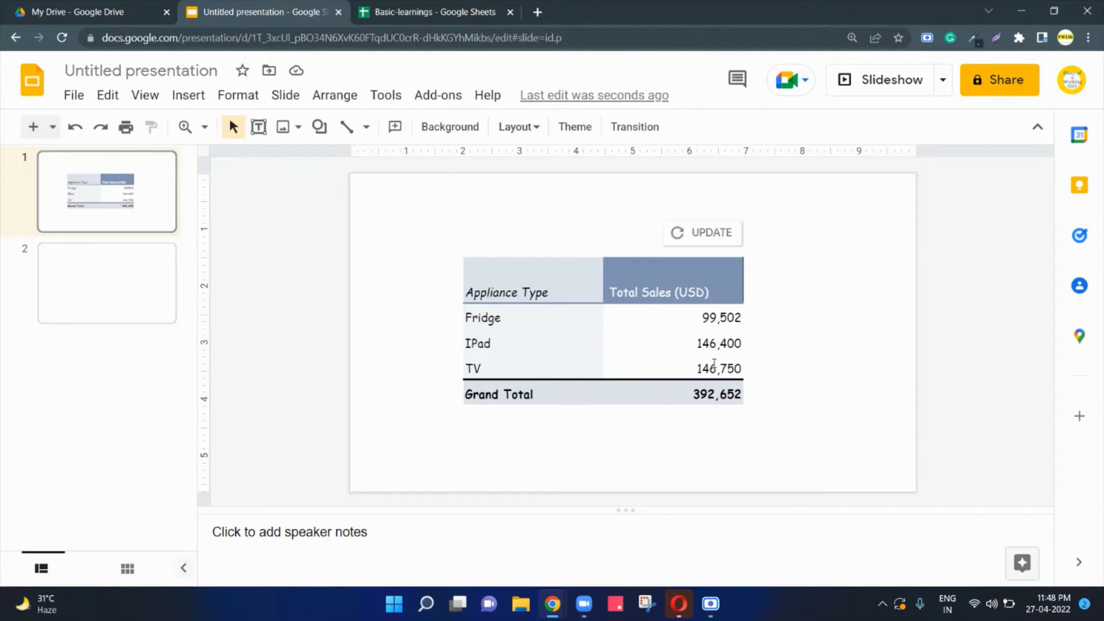
{"action": "left_click", "coordinate": [696, 243]}
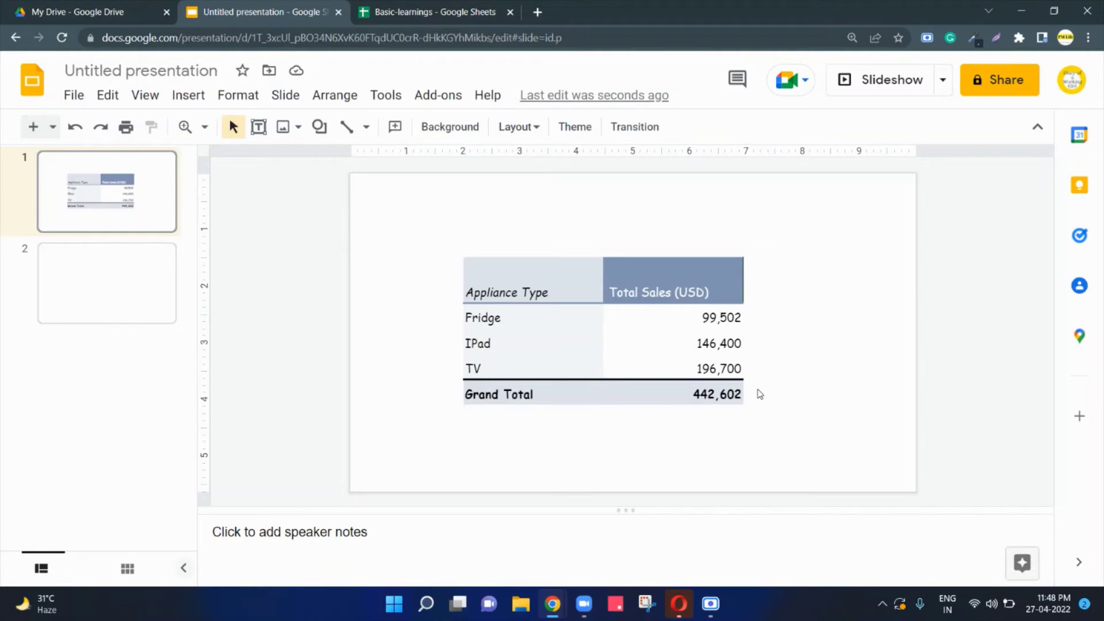
- Select the pivot table range A1:B4 in the spreadsheet
{"action": "left_click", "coordinate": [450, 8]}
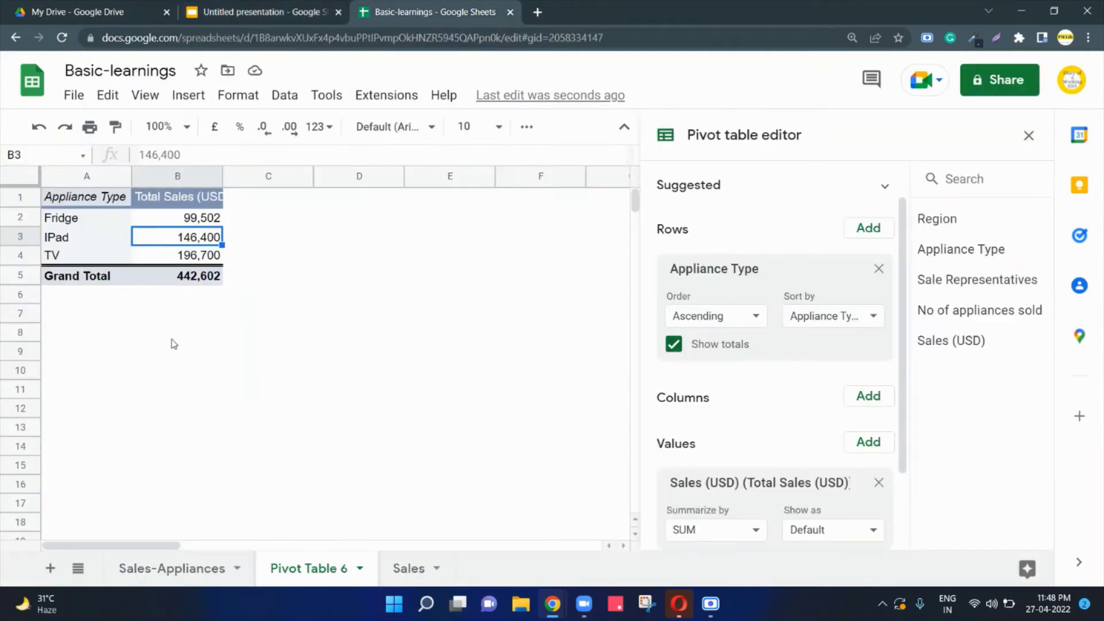
{"action": "left_click", "coordinate": [139, 257]}
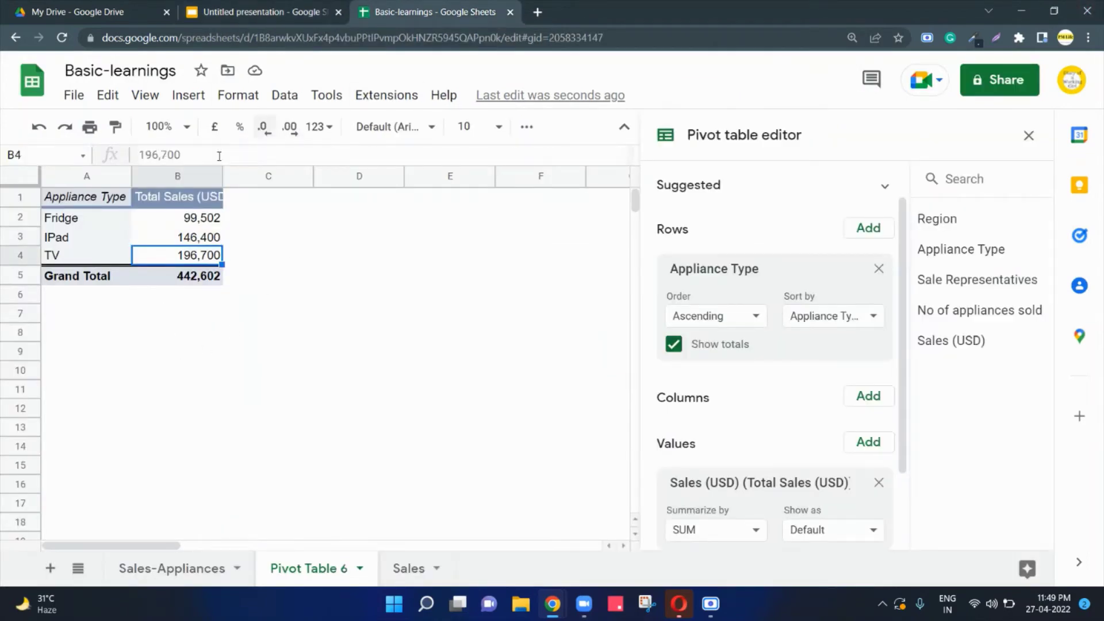
{"action": "left_click", "coordinate": [103, 196]}
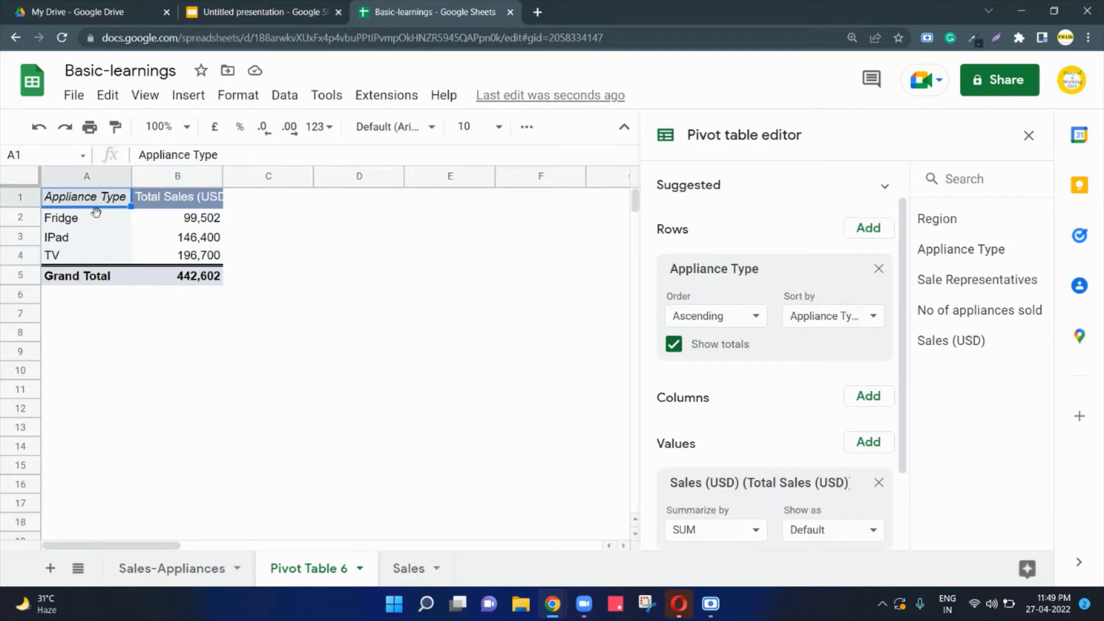
{"action": "left_click", "coordinate": [122, 255]}
{"action": "left_click_drag", "start_coordinate": [95, 198], "coordinate": [173, 257]}
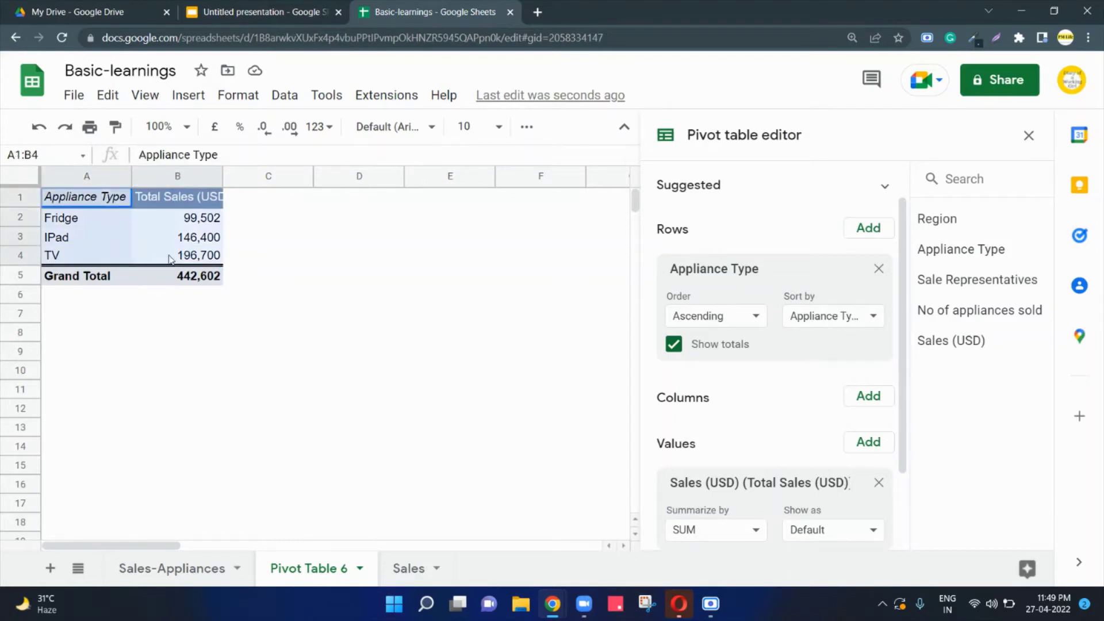
- Insert a Total Sales (USD) pie chart from the selected range and select it
{"action": "left_click", "coordinate": [187, 95]}
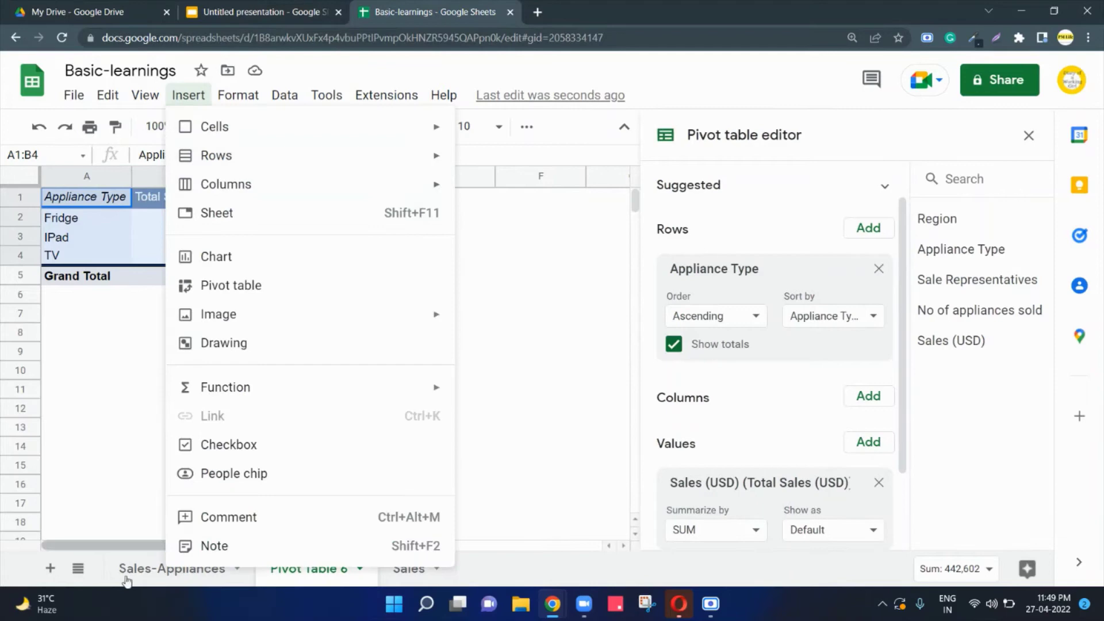
{"action": "left_click", "coordinate": [229, 257]}
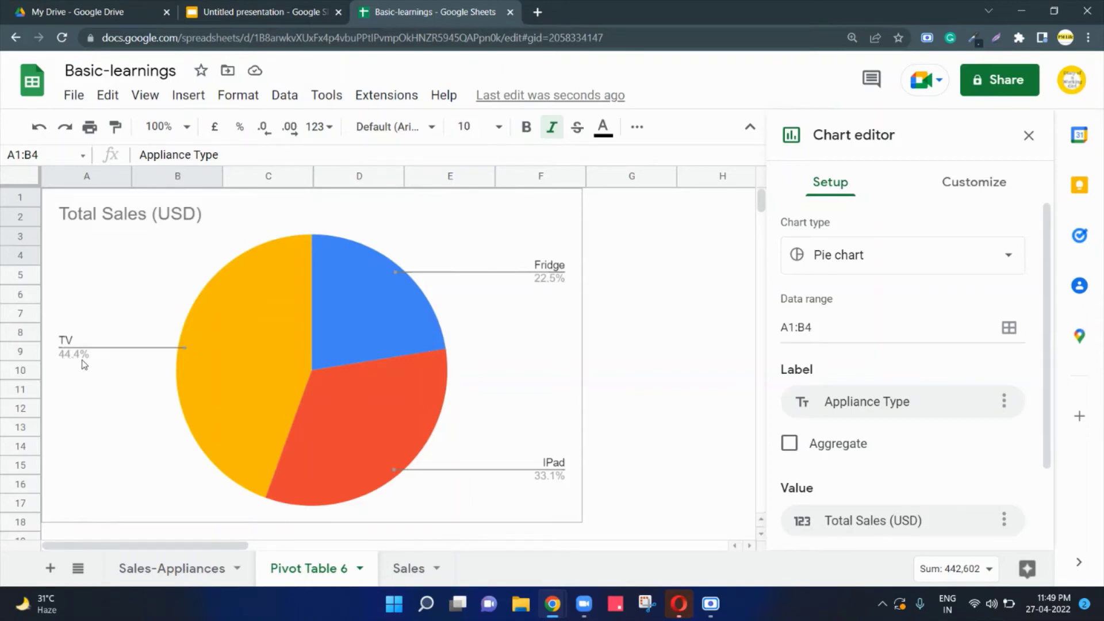
{"action": "left_click", "coordinate": [211, 249]}
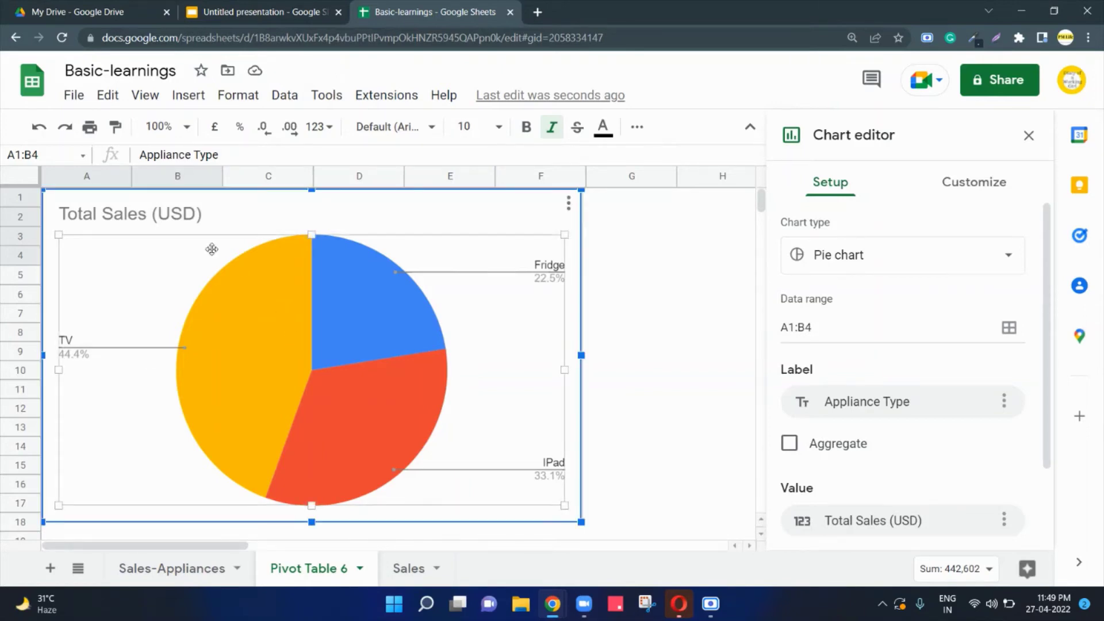
- Paste the pie chart onto blank slide 2, linked to the spreadsheet, then return to Sheets
{"action": "left_click", "coordinate": [265, 12]}
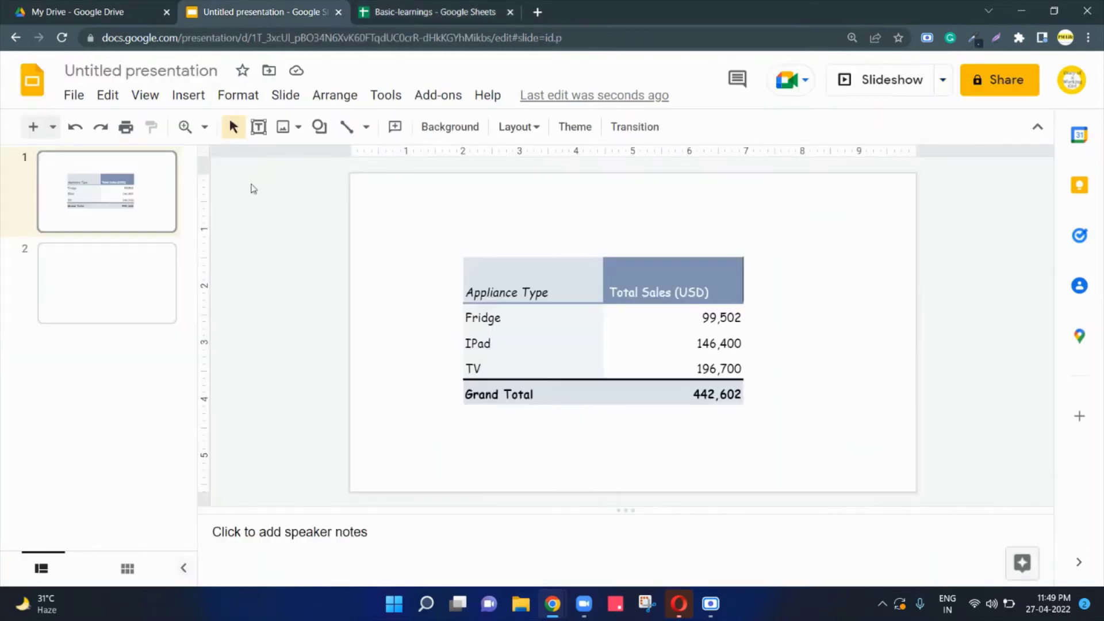
{"action": "left_click", "coordinate": [75, 298]}
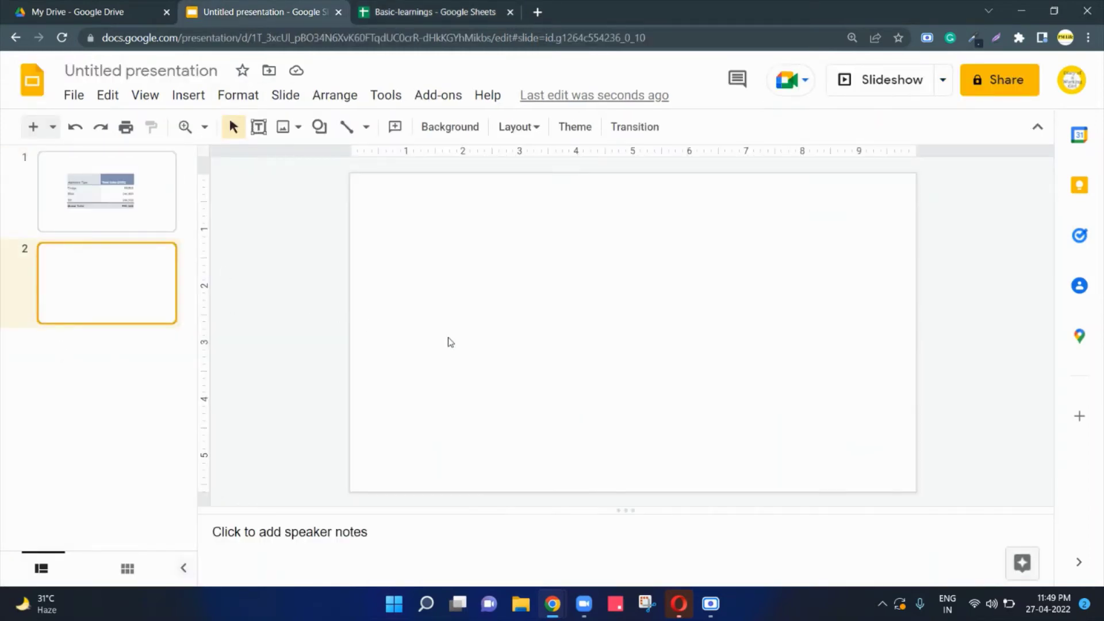
{"action": "key", "text": "ctrl+v"}
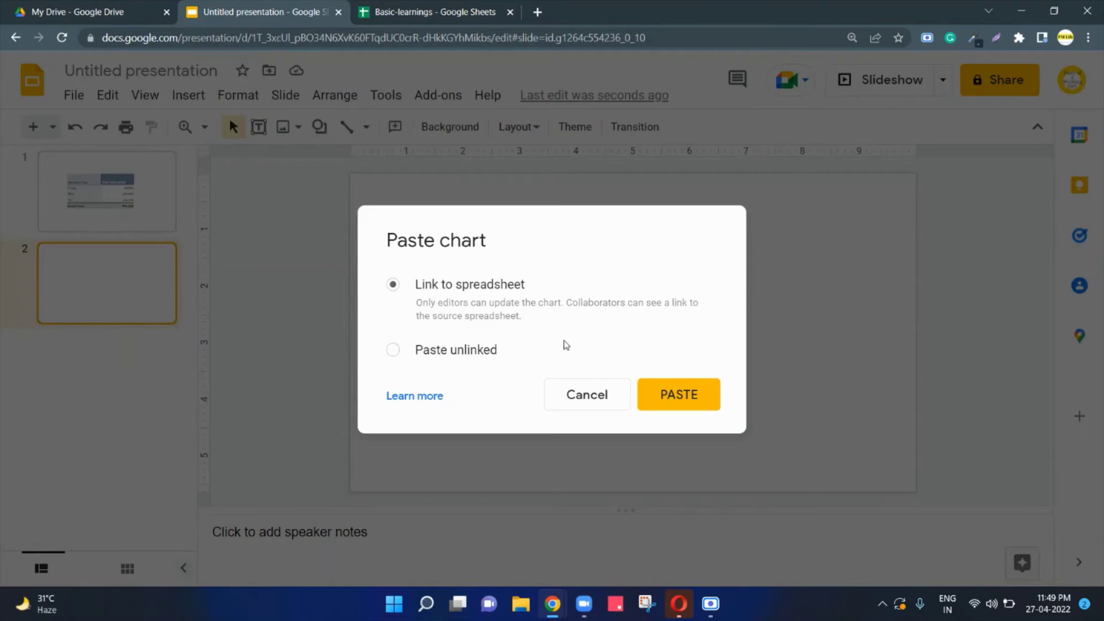
{"action": "left_click", "coordinate": [685, 395]}
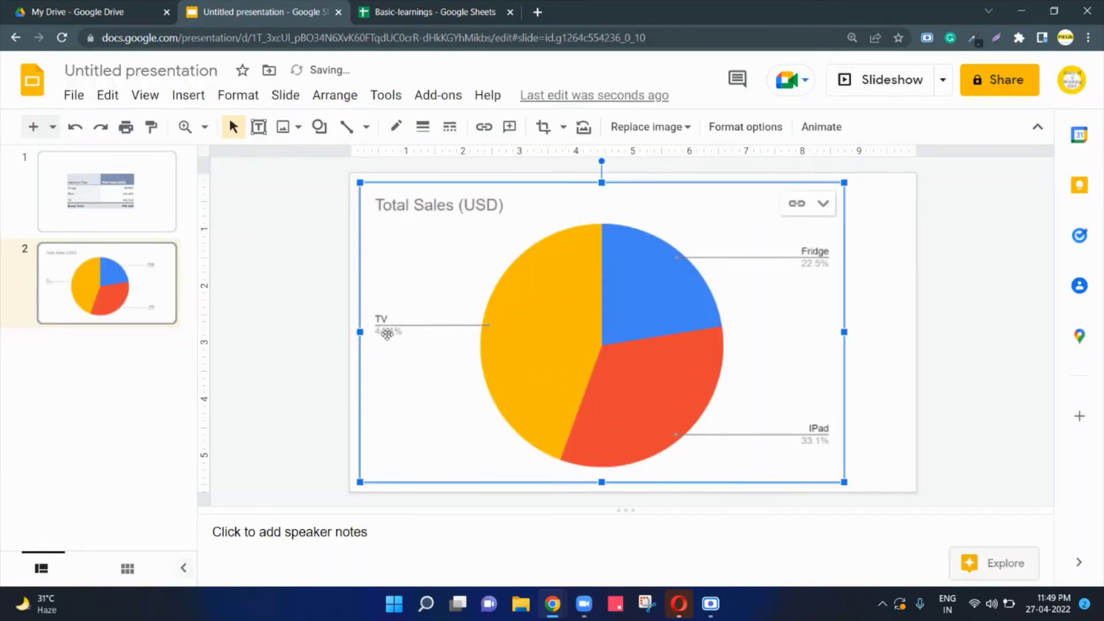
{"action": "left_click", "coordinate": [321, 319]}
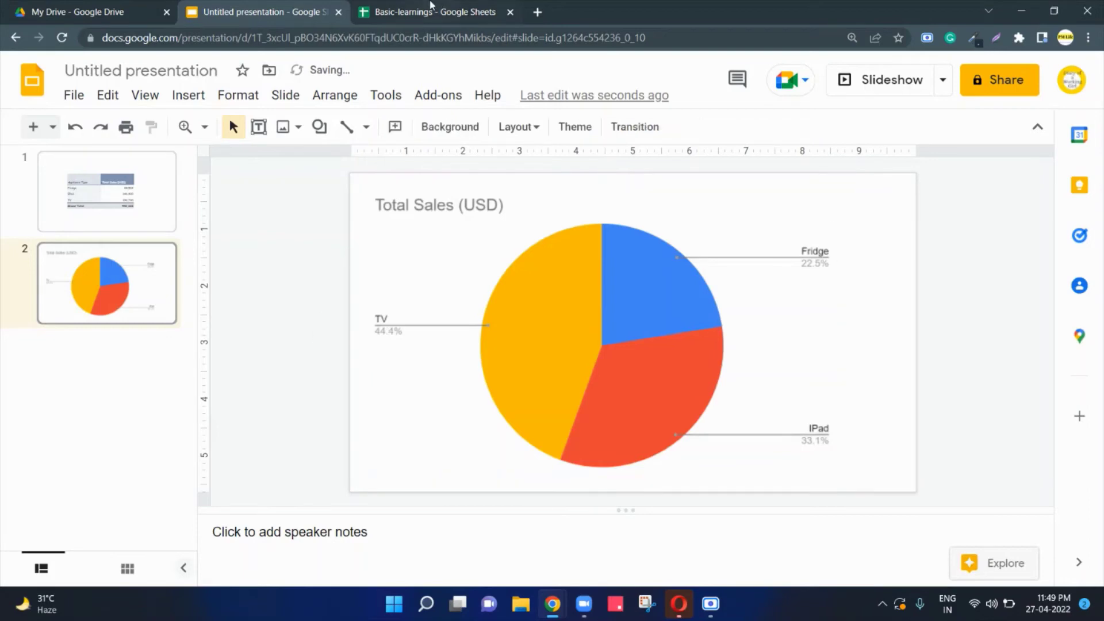
{"action": "left_click", "coordinate": [434, 9]}
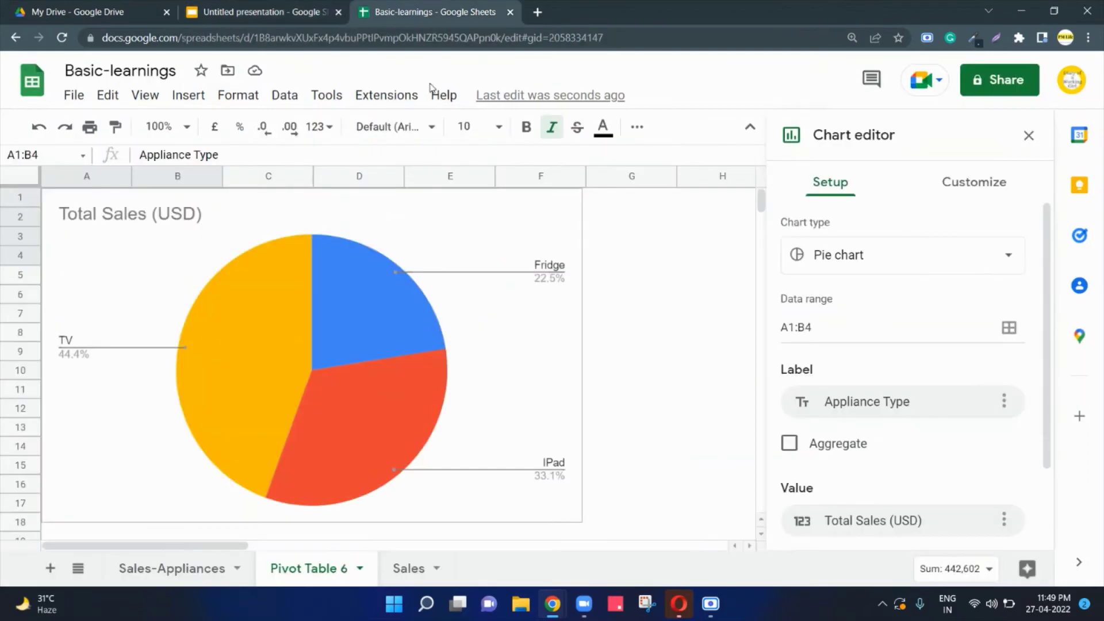
- Set East TV sales in E2 to 0 and check the pie chart on Pivot Table 6
{"action": "left_click", "coordinate": [191, 569]}
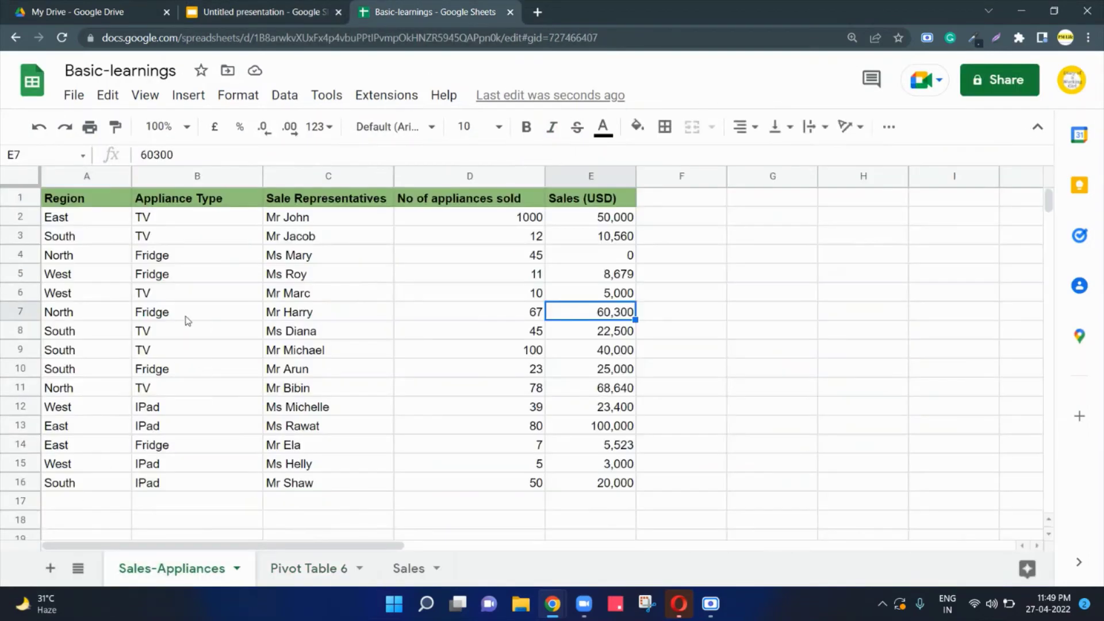
{"action": "left_click", "coordinate": [593, 225]}
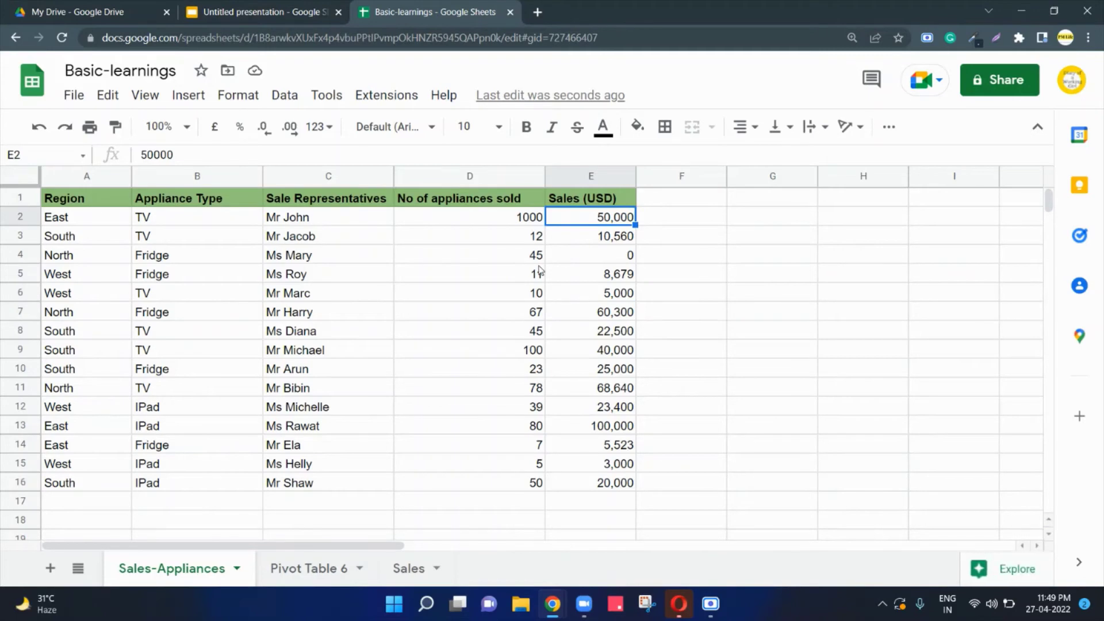
{"action": "type", "text": "0"}
{"action": "left_click", "coordinate": [720, 354]}
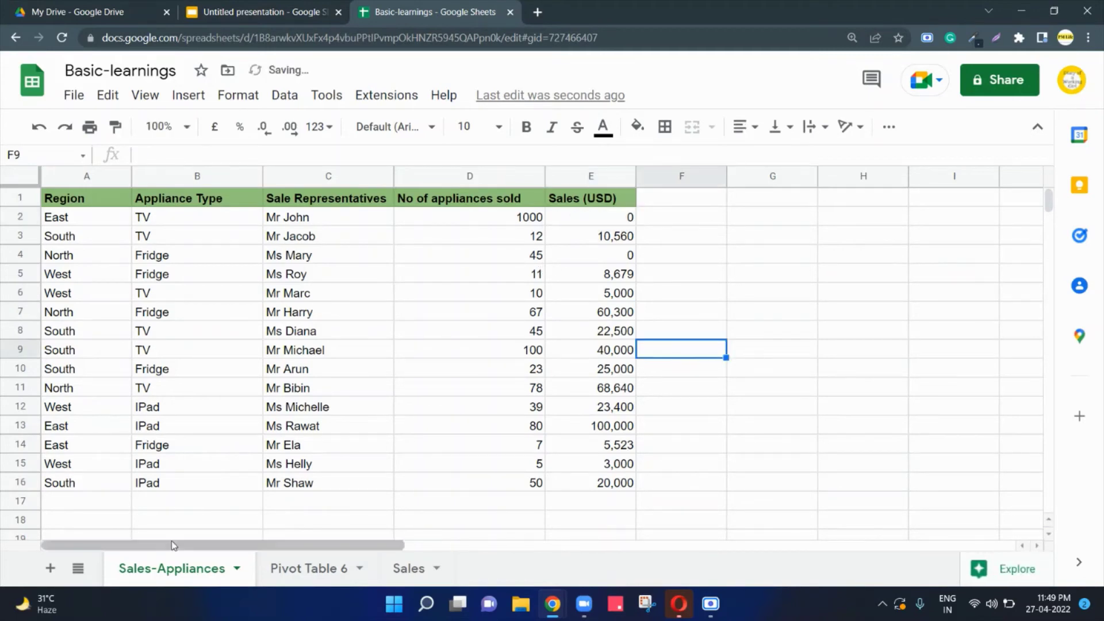
{"action": "left_click", "coordinate": [290, 562]}
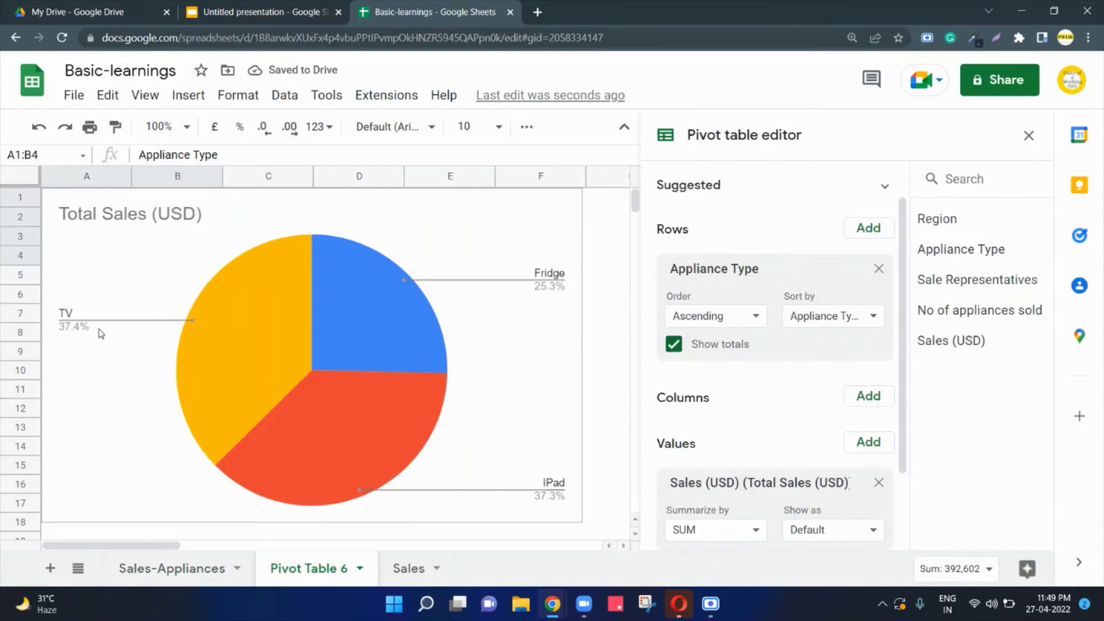
{"action": "left_click", "coordinate": [181, 568]}
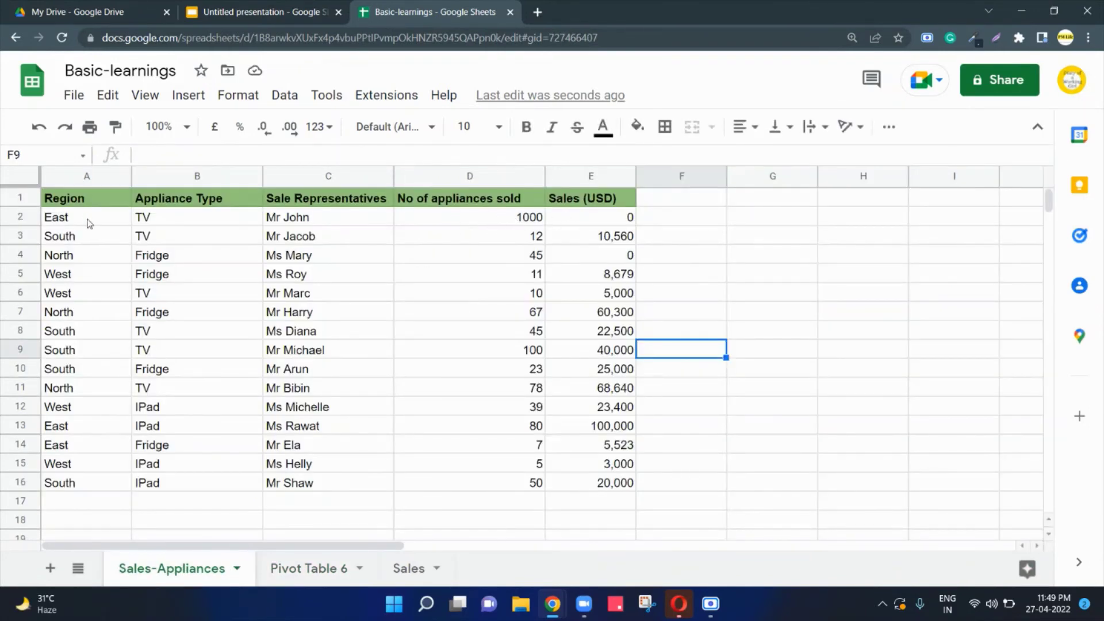
{"action": "left_click", "coordinate": [320, 569]}
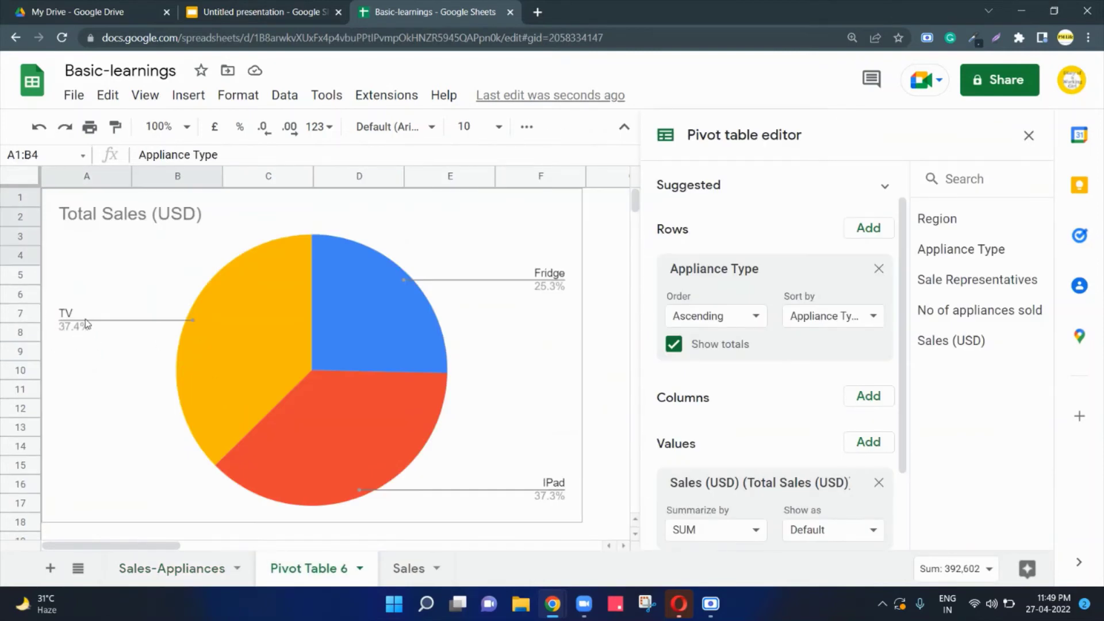
- Update the linked pie chart on slide 2 to TV 37.4%, IPad 37.3%, Fridge 25.3%
{"action": "left_click", "coordinate": [271, 7]}
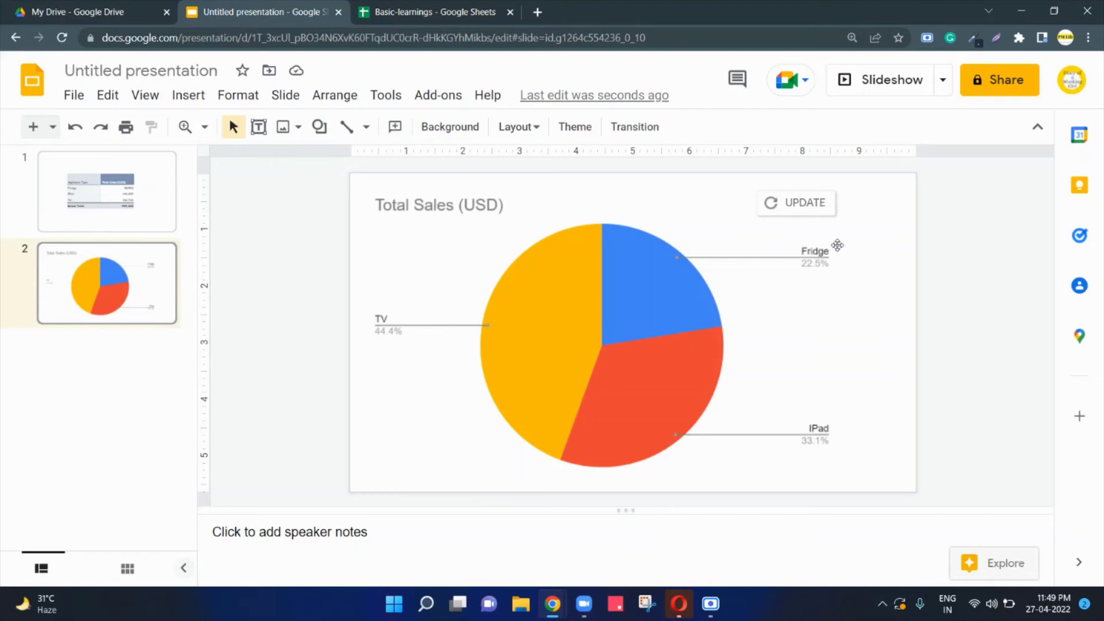
{"action": "left_click", "coordinate": [810, 214]}
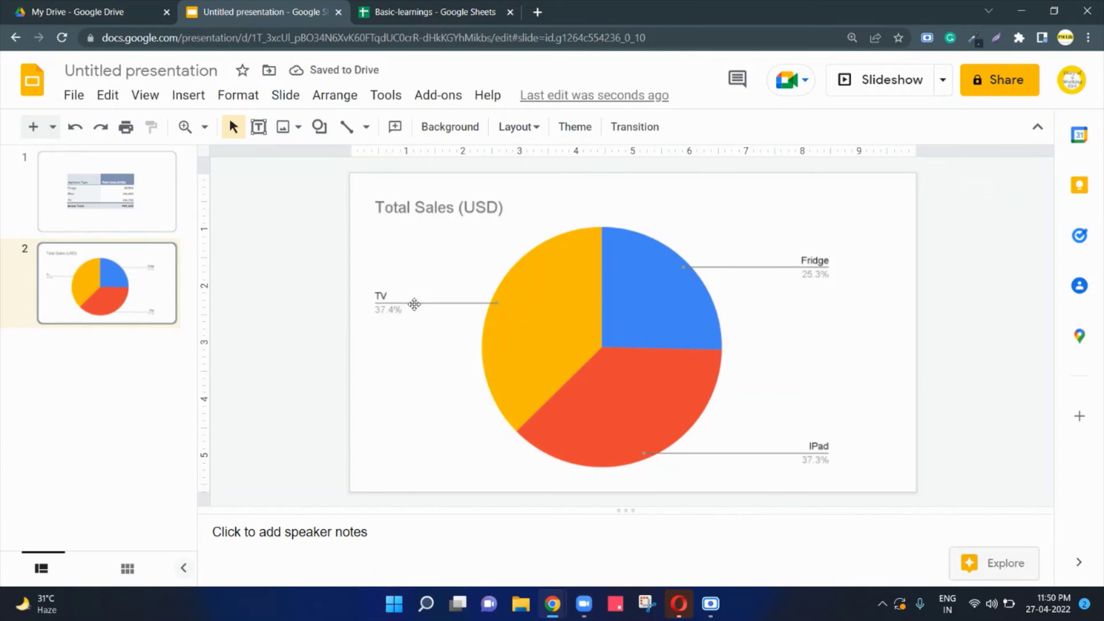
- Drag the pie chart down and right, clear of pivot table cells A1:B5
{"action": "left_click", "coordinate": [445, 7]}
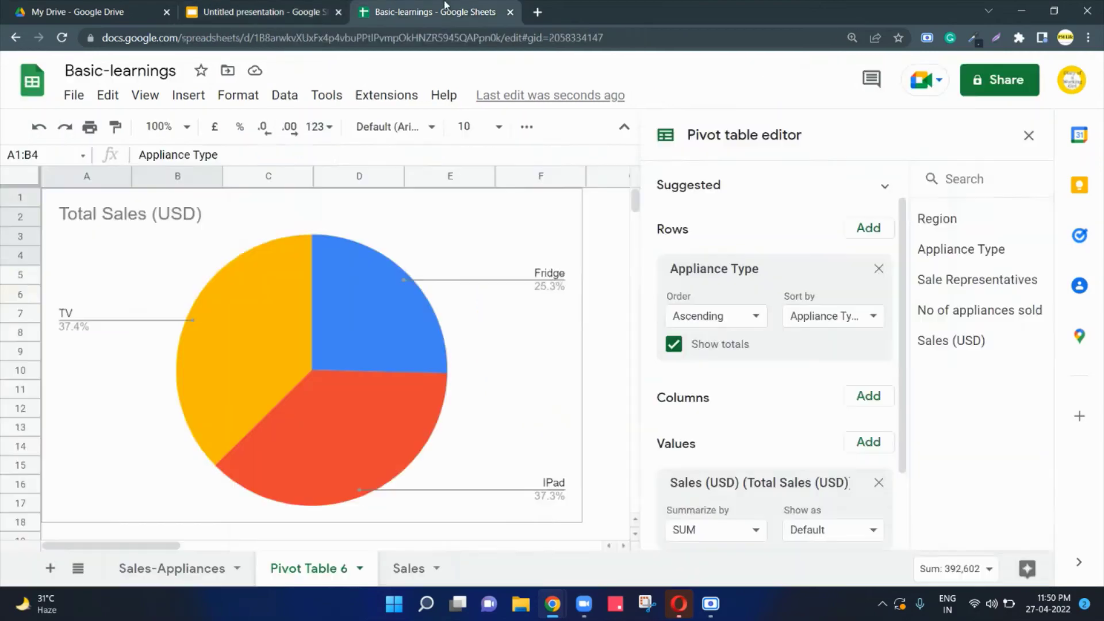
{"action": "scroll", "coordinate": [294, 264], "scroll_direction": "down", "scroll_amount": 2}
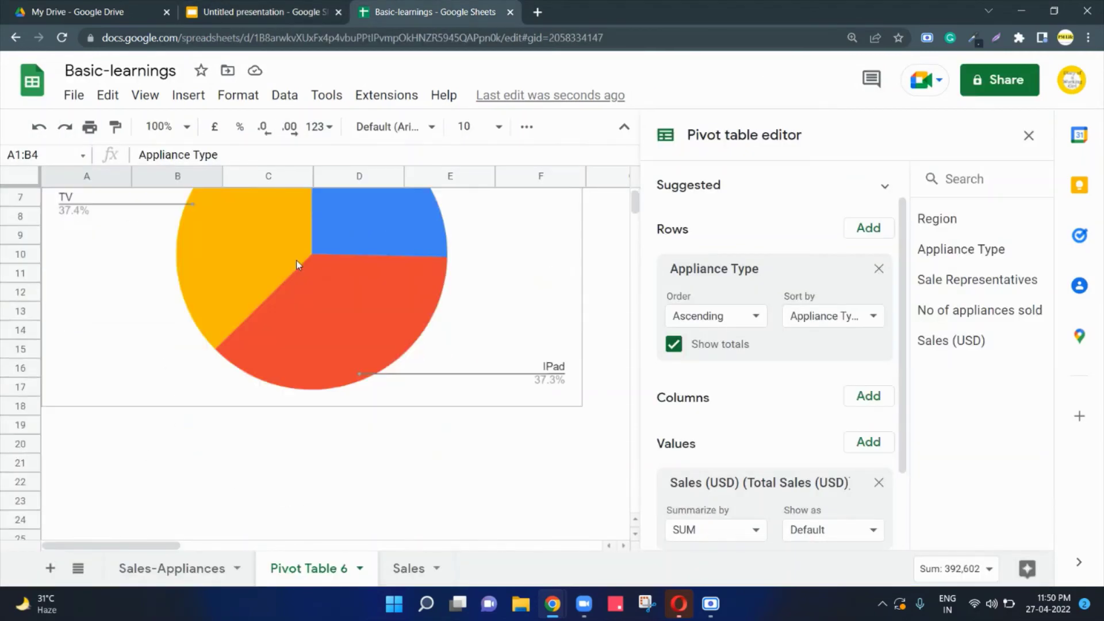
{"action": "scroll", "coordinate": [295, 259], "scroll_direction": "up", "scroll_amount": 2}
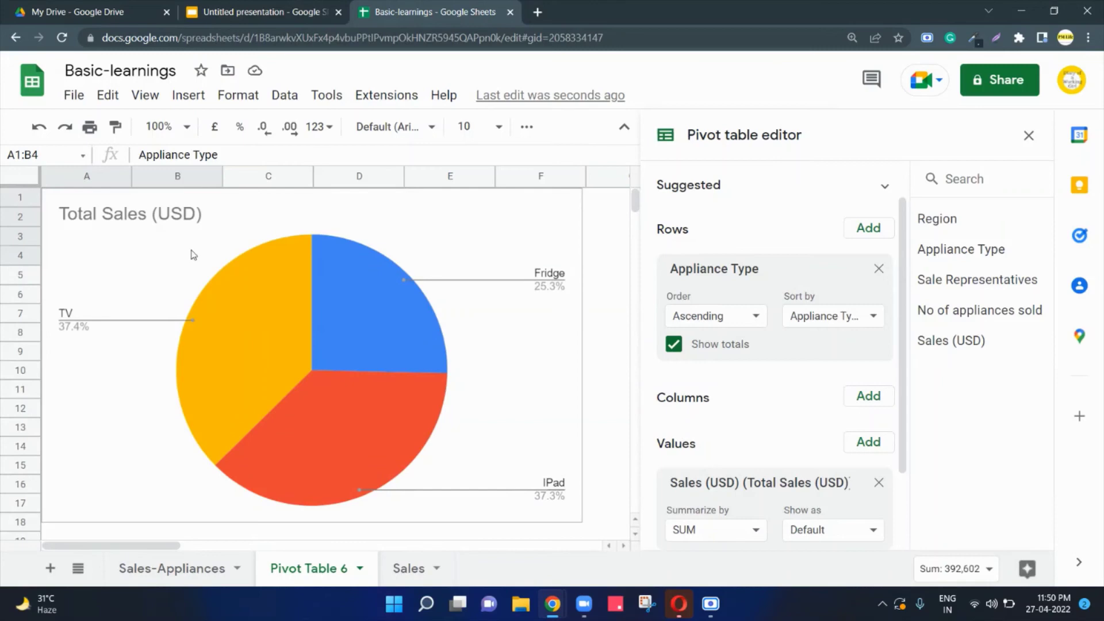
{"action": "left_click", "coordinate": [100, 280]}
{"action": "left_click_drag", "start_coordinate": [101, 280], "coordinate": [148, 540]}
{"action": "scroll", "coordinate": [569, 221], "scroll_direction": "down", "scroll_amount": 4}
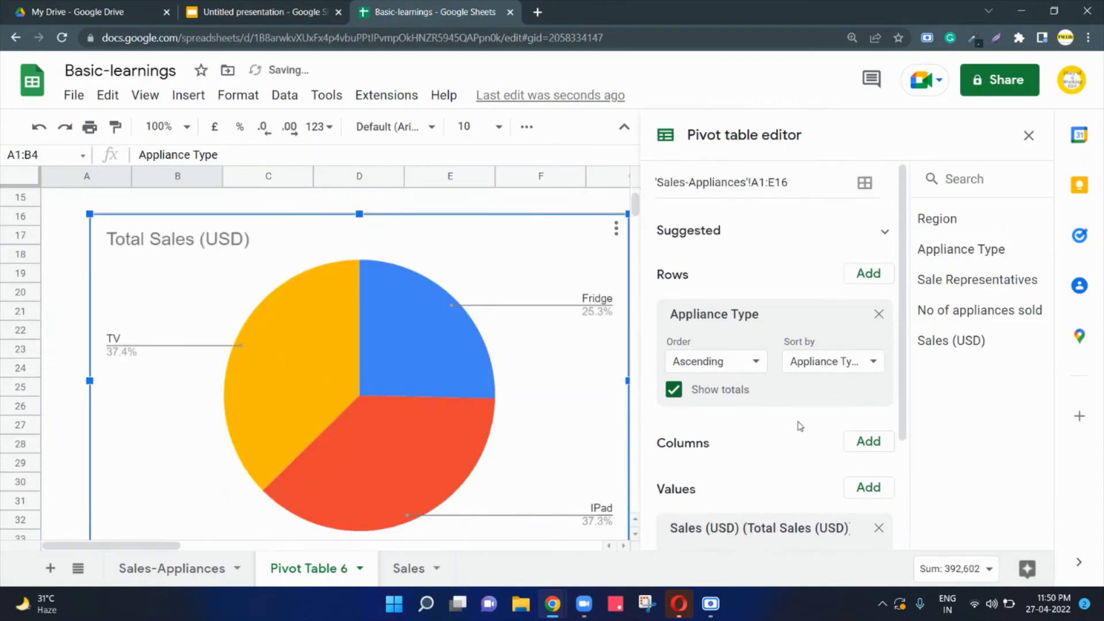
{"action": "scroll", "coordinate": [799, 310], "scroll_direction": "down", "scroll_amount": 2}
{"action": "scroll", "coordinate": [800, 310], "scroll_direction": "up", "scroll_amount": 3}
{"action": "left_click", "coordinate": [222, 567]}
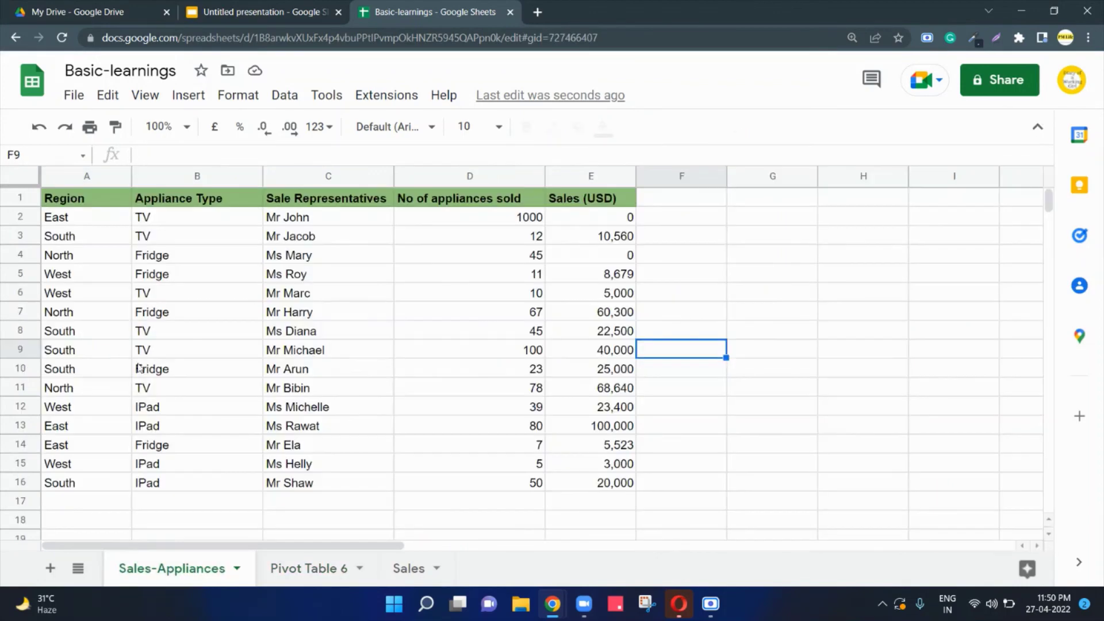
{"action": "left_click", "coordinate": [69, 222]}
{"action": "left_click_drag", "start_coordinate": [64, 200], "coordinate": [615, 484]}
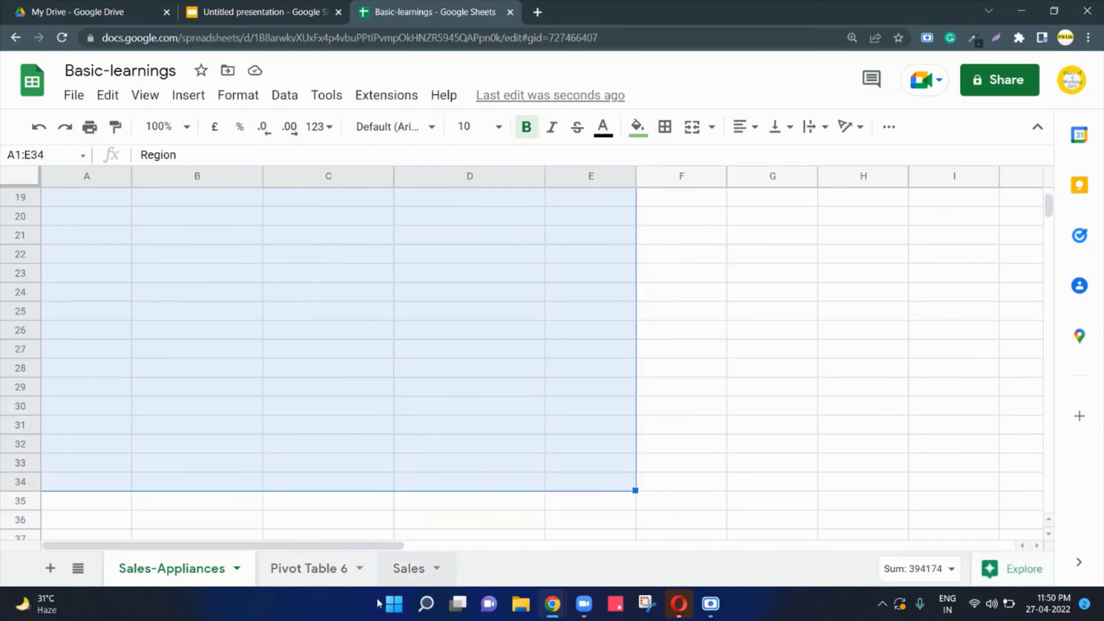
{"action": "left_click", "coordinate": [332, 573]}
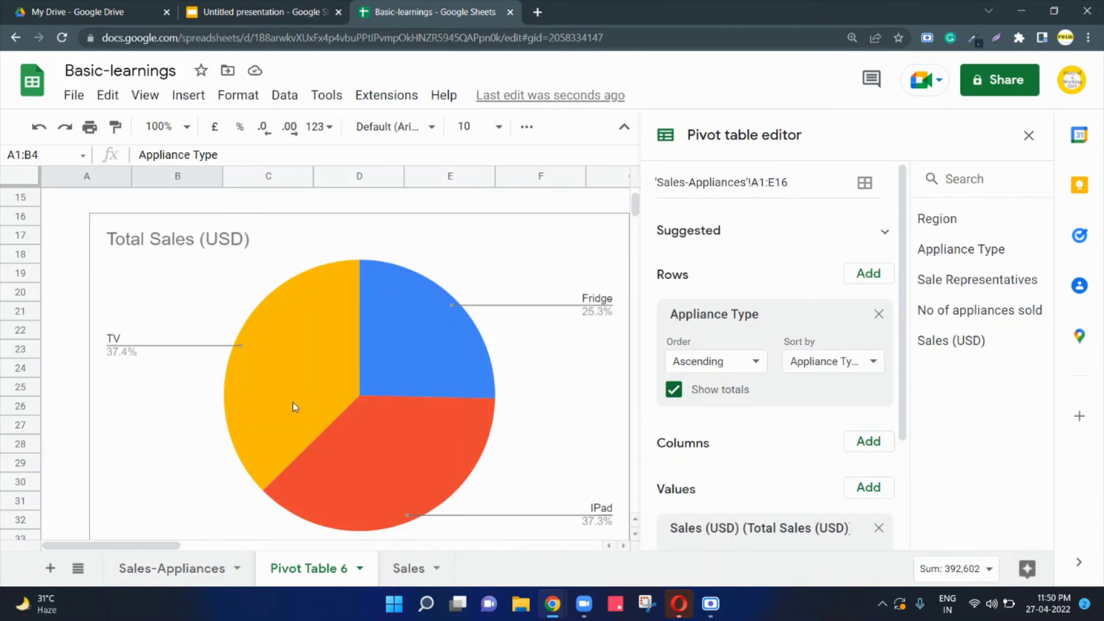